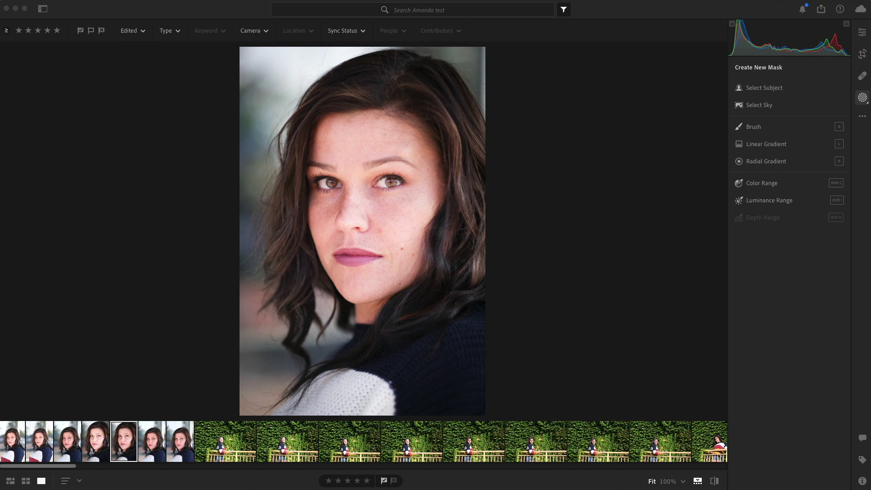
# - Examine the skin texture across the woman's face at close zoom
pyautogui.click(360, 193)
pyautogui.click(359, 193)
pyautogui.moveTo(361, 206); pyautogui.dragTo(357, 354)
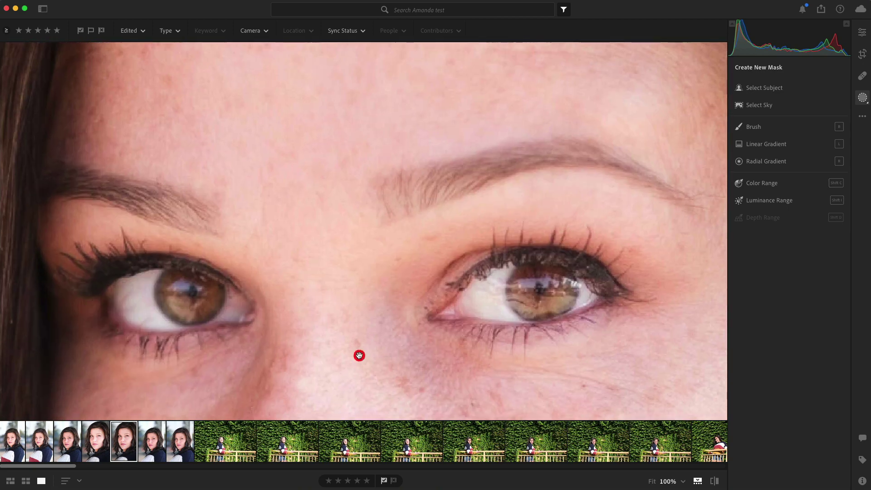
pyautogui.click(358, 356)
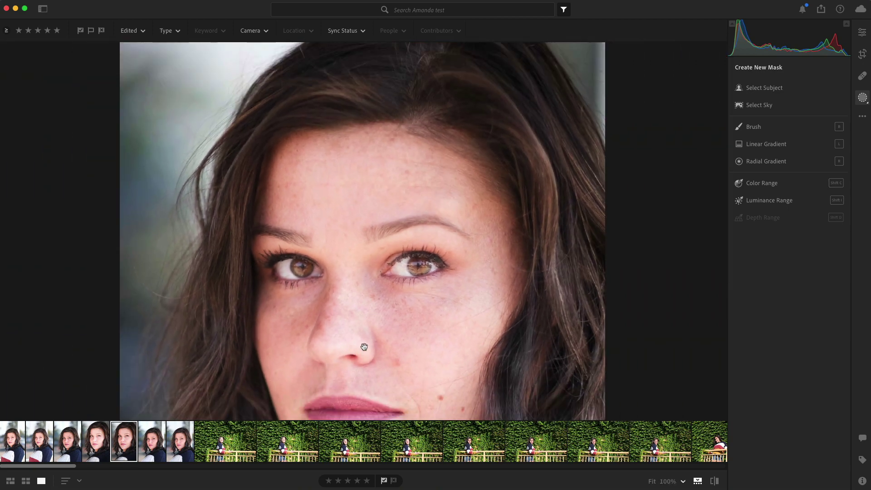
pyautogui.moveTo(435, 328); pyautogui.dragTo(425, 255)
pyautogui.click(425, 256)
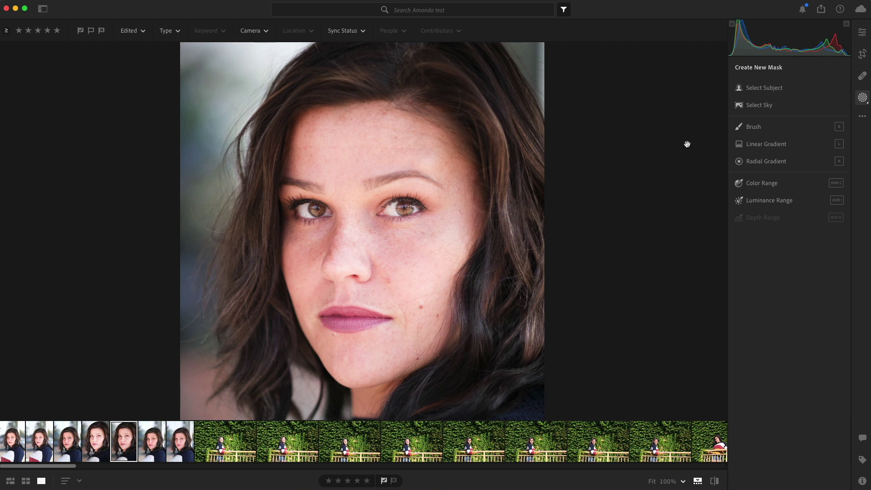
# - Create a new brush mask and set the brush size to 9
pyautogui.click(861, 97)
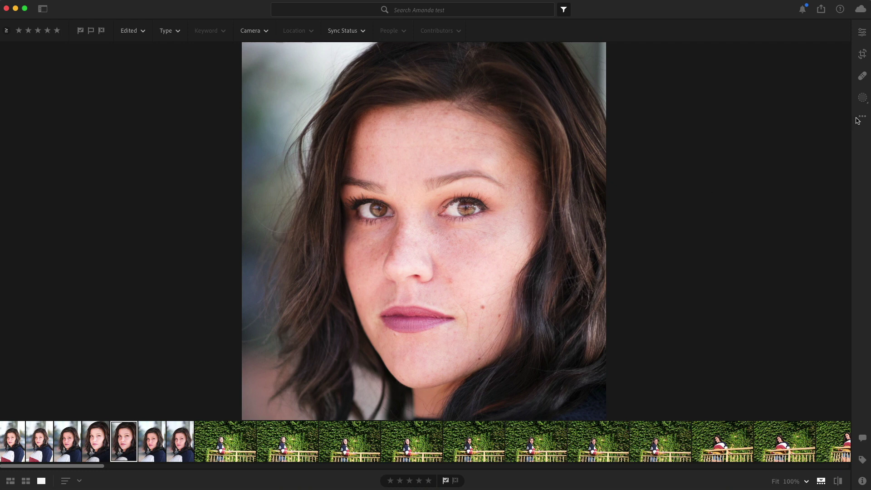
pyautogui.click(863, 98)
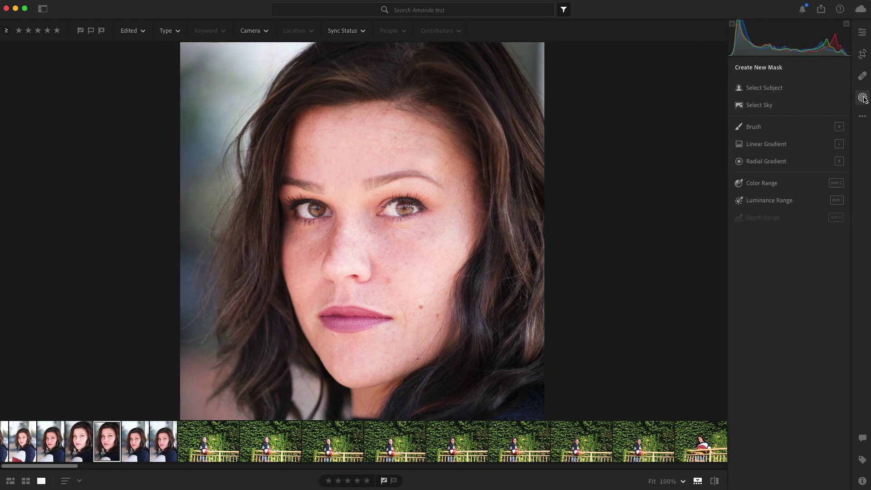
pyautogui.click(780, 128)
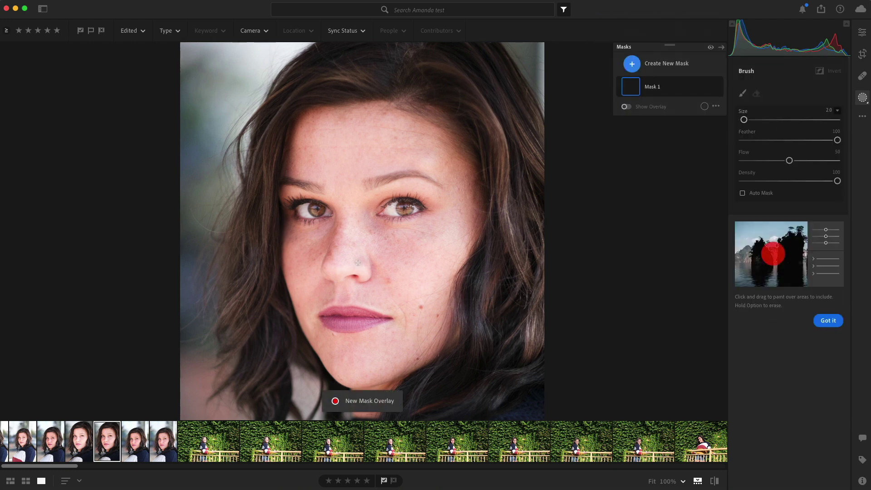
pyautogui.press(']')
pyautogui.press(']')
pyautogui.press(']')
pyautogui.press(']')
pyautogui.press(']')
pyautogui.press(']')
pyautogui.press(']')
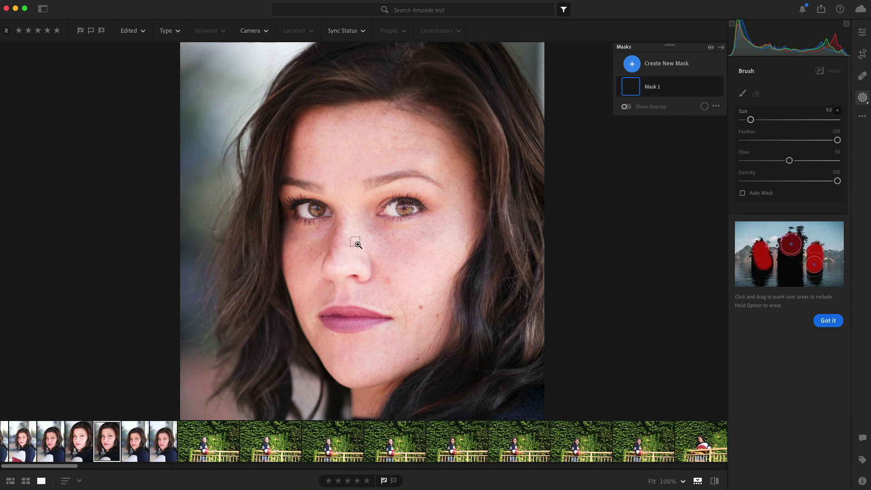
# - Paint the mask over the skin of the chin, cheeks and forehead with the brush at sizes 8 and 10
pyautogui.click(356, 243)
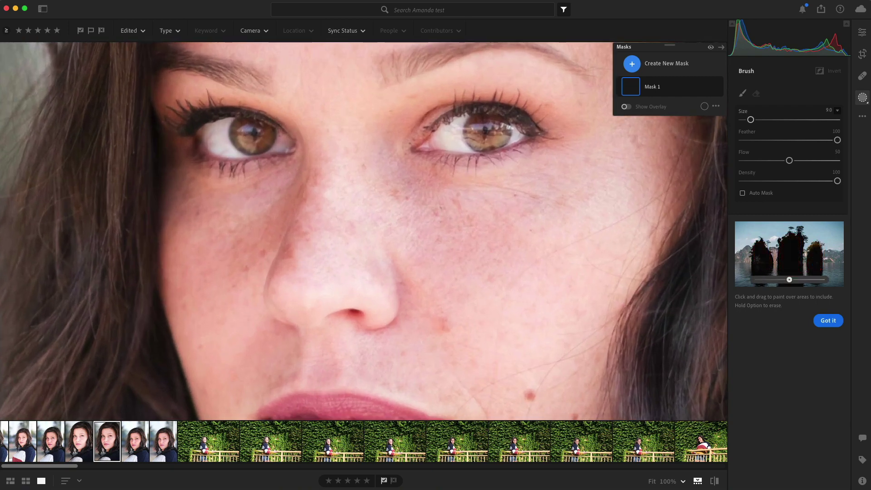
pyautogui.click(358, 245)
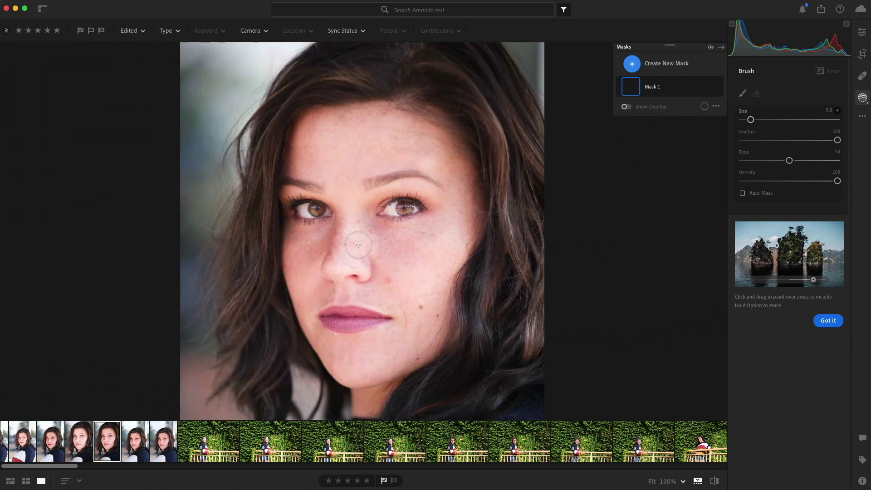
pyautogui.press('[')
pyautogui.press('[')
pyautogui.press('[')
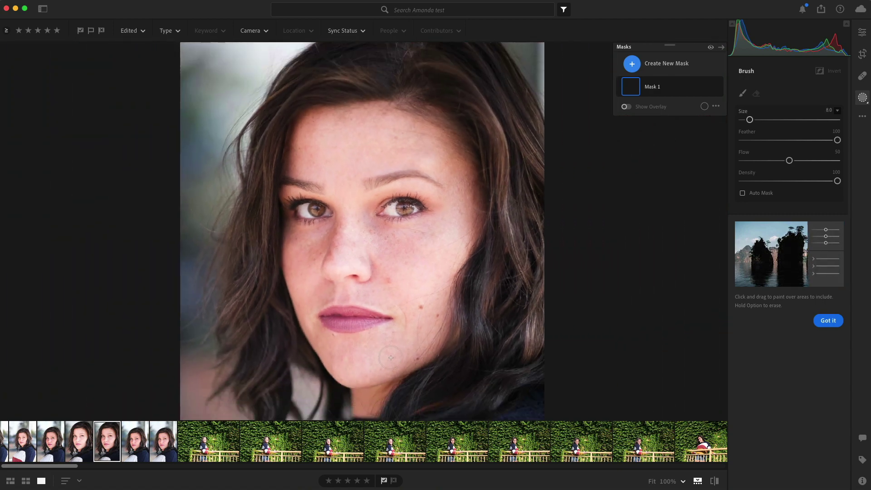
pyautogui.moveTo(391, 358); pyautogui.dragTo(403, 354)
pyautogui.press(']')
pyautogui.press(']')
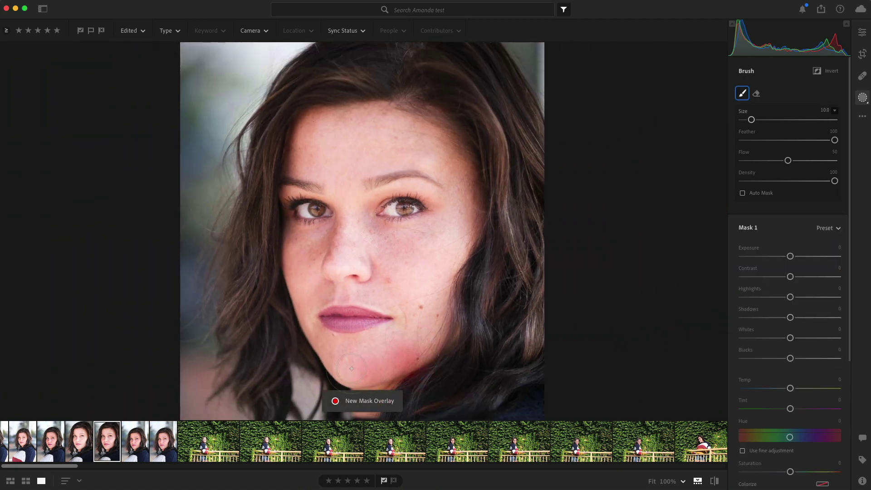
pyautogui.moveTo(351, 368)
pyautogui.mouseDown()
pyautogui.moveTo(322, 351)
pyautogui.moveTo(384, 342)
pyautogui.moveTo(391, 331)
pyautogui.moveTo(417, 324)
pyautogui.moveTo(417, 342)
pyautogui.moveTo(431, 310)
pyautogui.moveTo(428, 282)
pyautogui.moveTo(400, 281)
pyautogui.moveTo(397, 295)
pyautogui.moveTo(314, 299)
pyautogui.moveTo(328, 348)
pyautogui.moveTo(297, 288)
pyautogui.moveTo(304, 276)
pyautogui.moveTo(340, 252)
pyautogui.moveTo(372, 251)
pyautogui.moveTo(348, 235)
pyautogui.moveTo(359, 227)
pyautogui.moveTo(398, 248)
pyautogui.moveTo(386, 240)
pyautogui.moveTo(423, 234)
pyautogui.moveTo(392, 284)
pyautogui.moveTo(389, 270)
pyautogui.moveTo(358, 266)
pyautogui.moveTo(444, 253)
pyautogui.moveTo(441, 278)
pyautogui.mouseUp()
pyautogui.moveTo(457, 237)
pyautogui.mouseDown()
pyautogui.moveTo(458, 208)
pyautogui.moveTo(474, 206)
pyautogui.moveTo(434, 177)
pyautogui.moveTo(462, 184)
pyautogui.moveTo(434, 136)
pyautogui.moveTo(406, 123)
pyautogui.moveTo(317, 123)
pyautogui.moveTo(304, 147)
pyautogui.moveTo(311, 138)
pyautogui.moveTo(309, 162)
pyautogui.moveTo(318, 166)
pyautogui.moveTo(308, 164)
pyautogui.moveTo(321, 141)
pyautogui.moveTo(342, 134)
pyautogui.moveTo(373, 135)
pyautogui.moveTo(380, 155)
pyautogui.moveTo(412, 146)
pyautogui.moveTo(328, 153)
pyautogui.moveTo(359, 194)
pyautogui.mouseUp()
# - Paint the remaining skin around the eyes and brows with the brush at sizes 4 and 3, checking coverage with the mask overlay
pyautogui.press('[')
pyautogui.press('[')
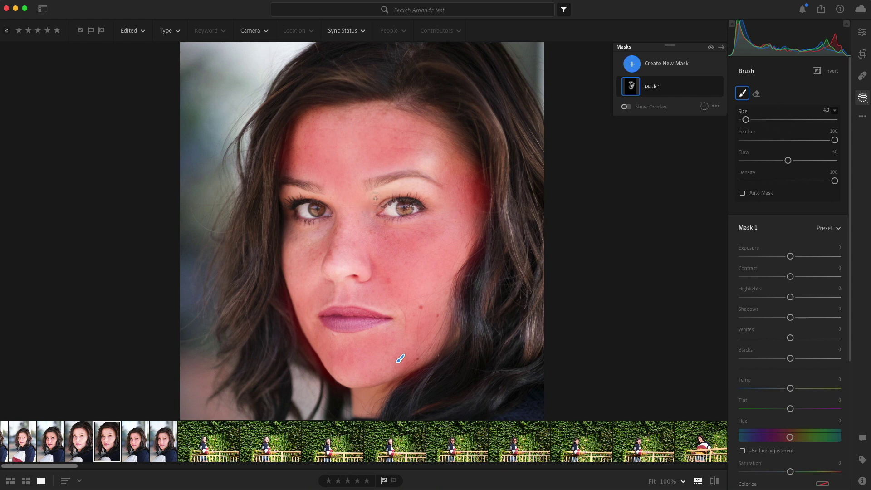
pyautogui.moveTo(375, 199)
pyautogui.mouseDown()
pyautogui.moveTo(403, 183)
pyautogui.moveTo(437, 195)
pyautogui.moveTo(447, 187)
pyautogui.moveTo(422, 155)
pyautogui.mouseUp()
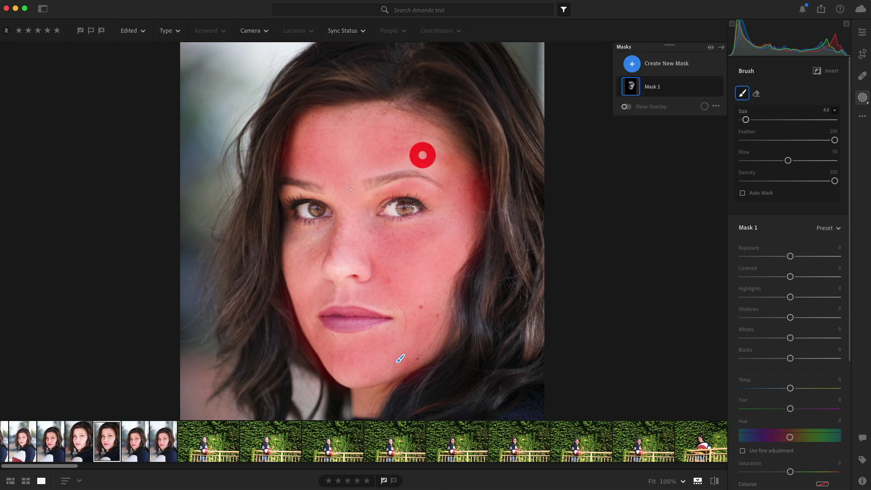
pyautogui.press('[')
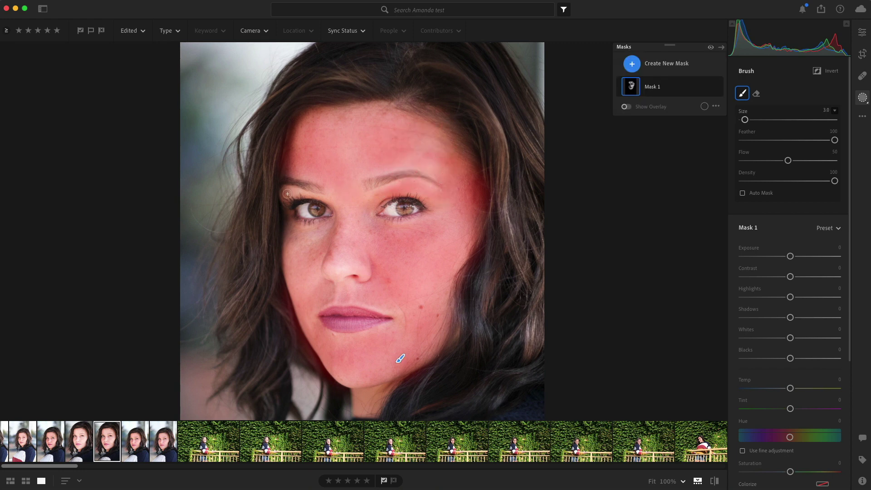
pyautogui.moveTo(287, 194); pyautogui.dragTo(334, 196)
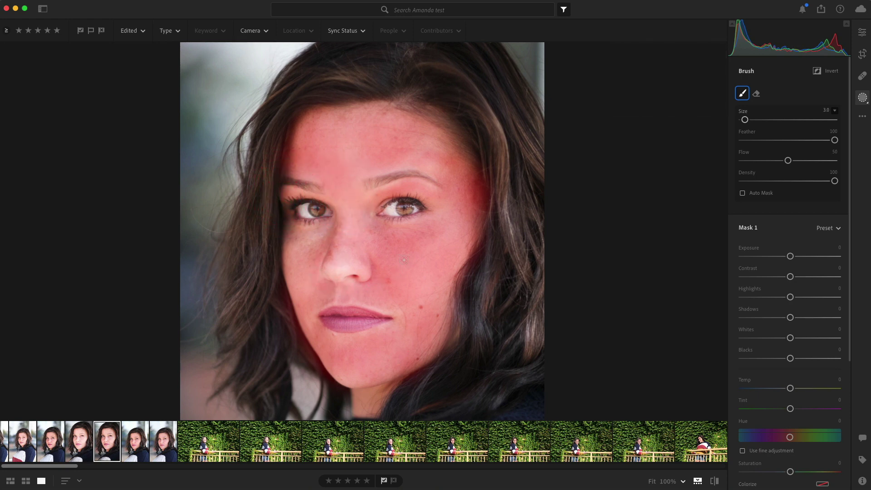
pyautogui.click(420, 252)
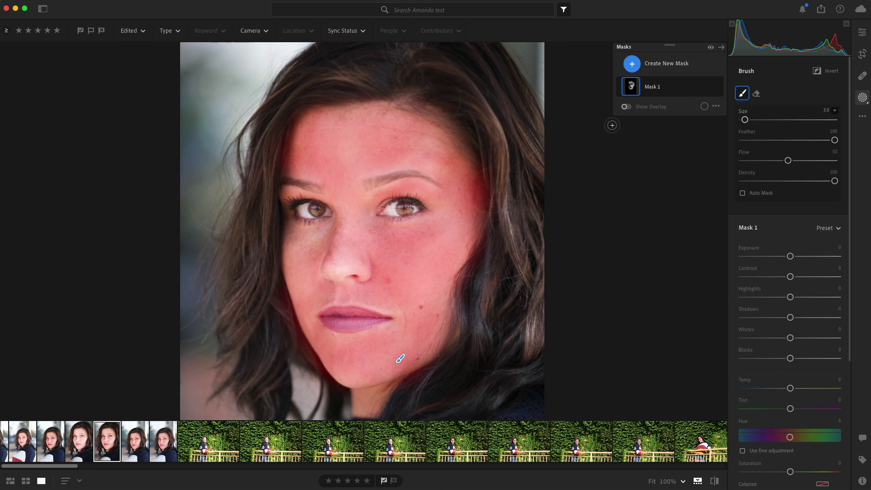
pyautogui.click(623, 110)
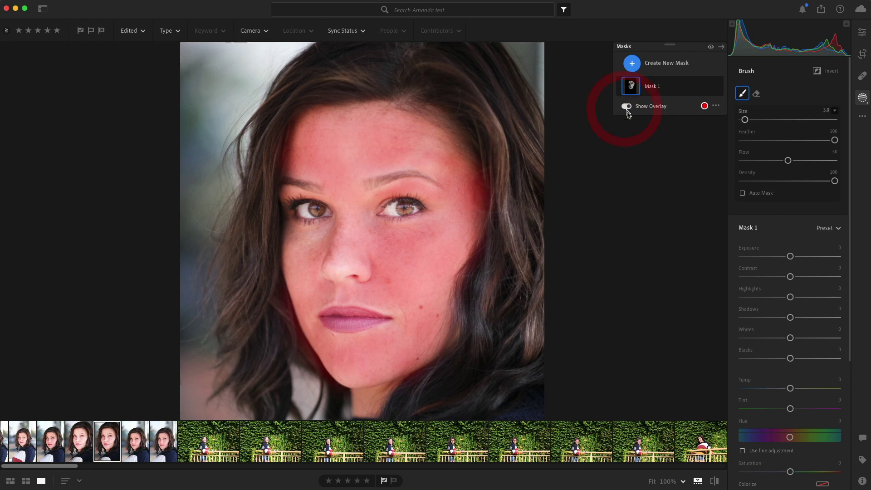
pyautogui.click(626, 106)
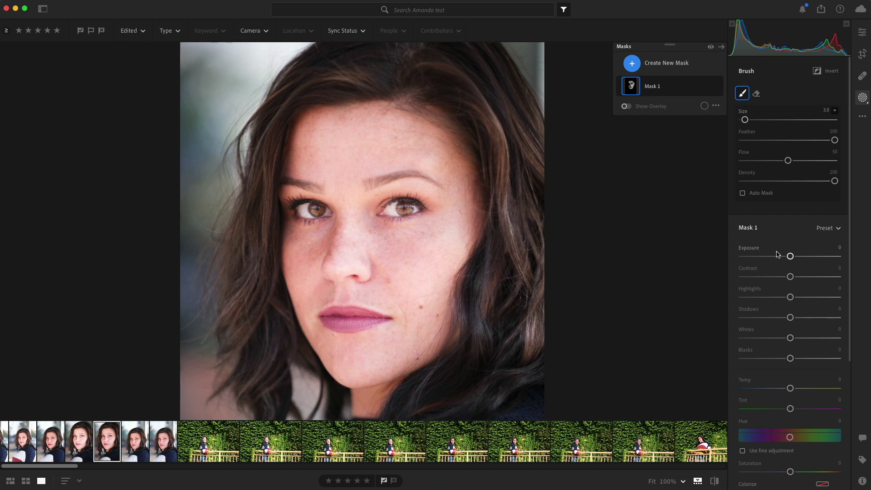
# - Lower the face mask's Texture to -71, checking the smoothed skin around the cheeks, eyes and forehead
pyautogui.scroll(-8, 795, 261)
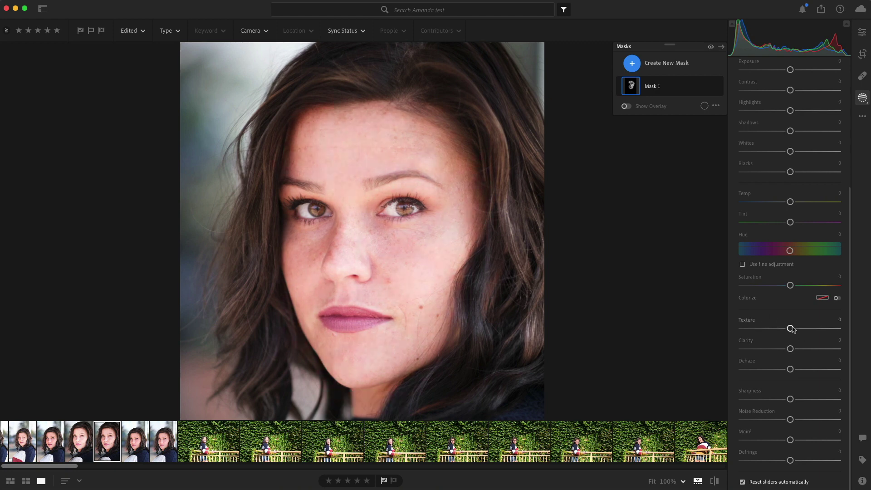
pyautogui.moveTo(791, 329); pyautogui.dragTo(739, 330)
pyautogui.moveTo(744, 329); pyautogui.dragTo(769, 330)
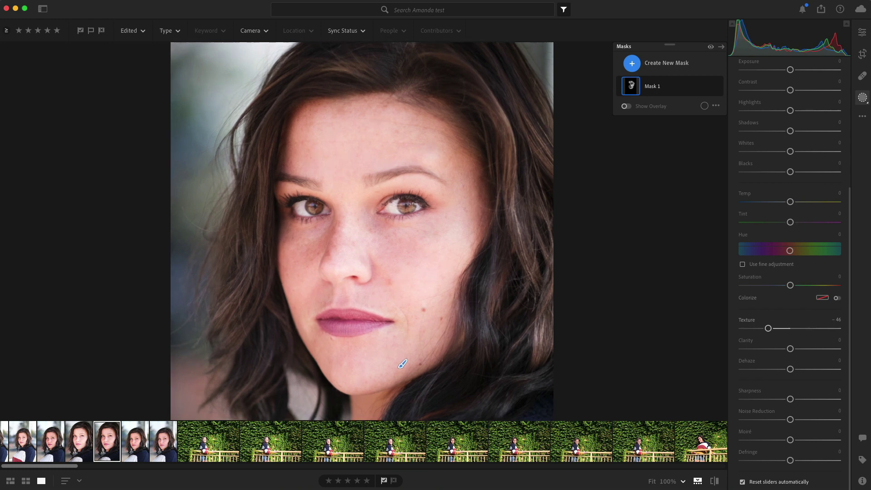
pyautogui.scroll(5, 360, 252)
pyautogui.scroll(3, 316, 256)
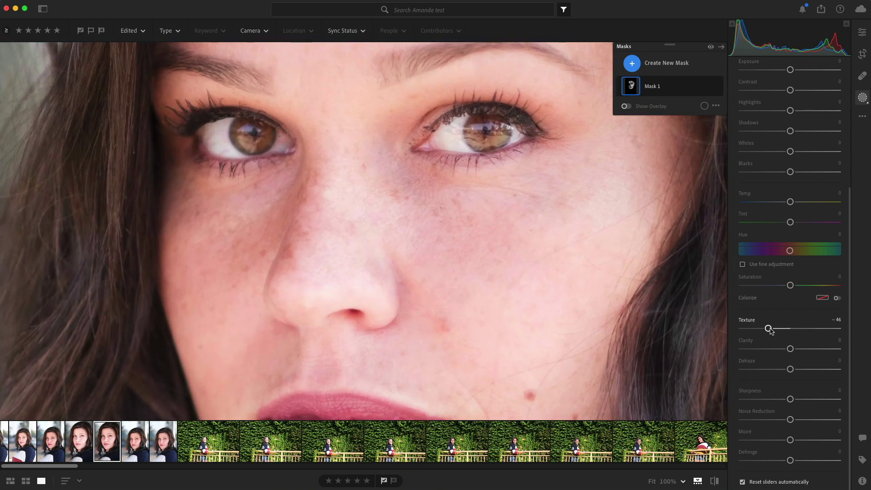
pyautogui.moveTo(766, 330)
pyautogui.mouseDown()
pyautogui.moveTo(749, 328)
pyautogui.moveTo(776, 327)
pyautogui.moveTo(756, 328)
pyautogui.mouseUp()
pyautogui.moveTo(442, 277); pyautogui.dragTo(360, 317)
pyautogui.moveTo(427, 173); pyautogui.dragTo(409, 298)
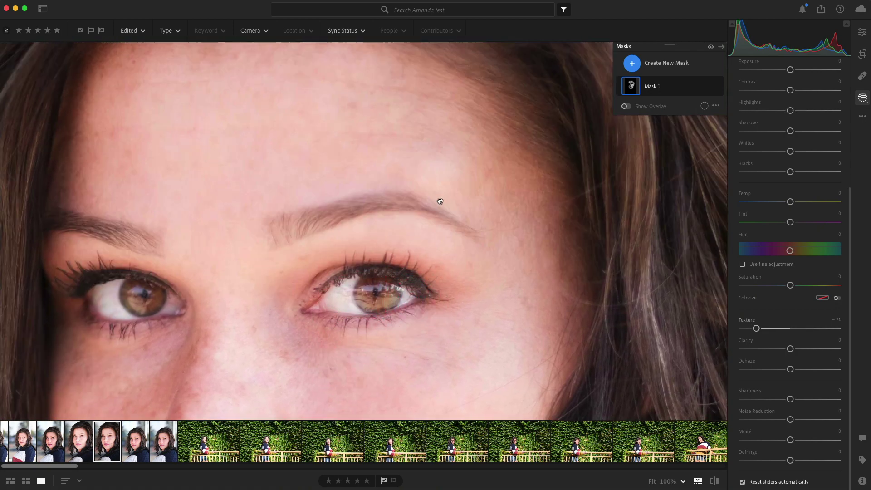
pyautogui.moveTo(439, 200); pyautogui.dragTo(459, 260)
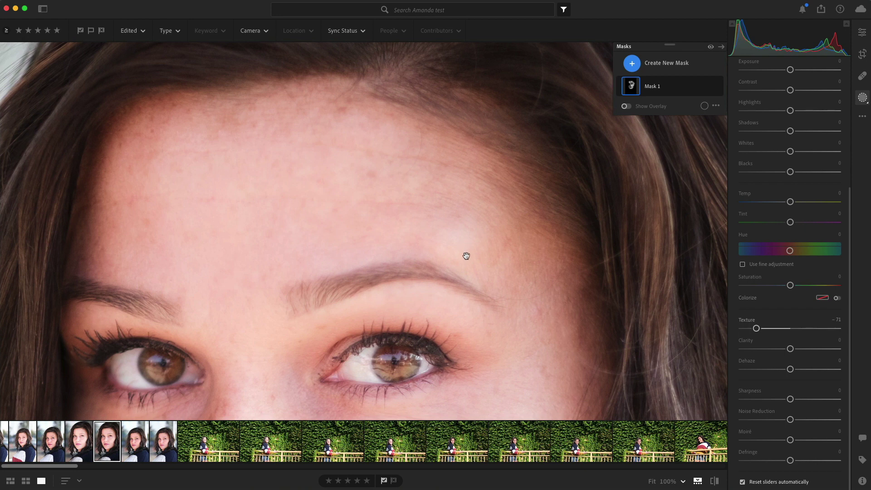
# - Subtract the middle of the forehead from Mask 1 with a size 18 brush, showing the mask overlay
pyautogui.click(683, 86)
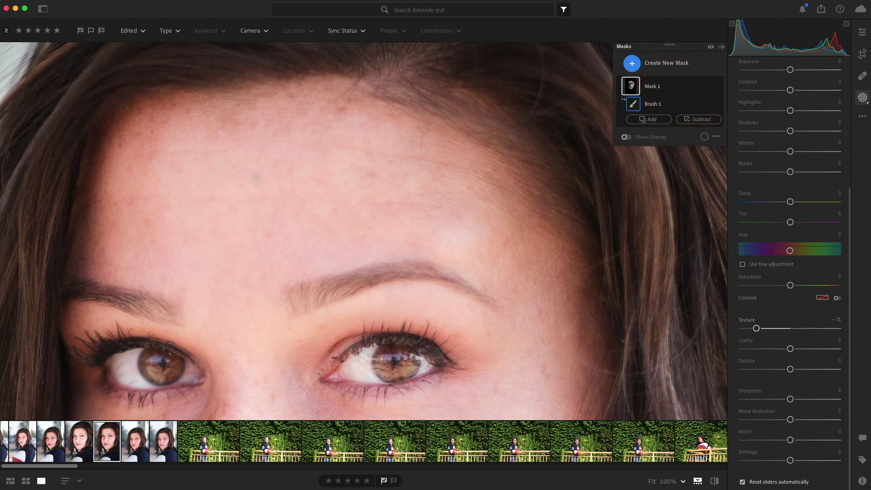
pyautogui.click(690, 121)
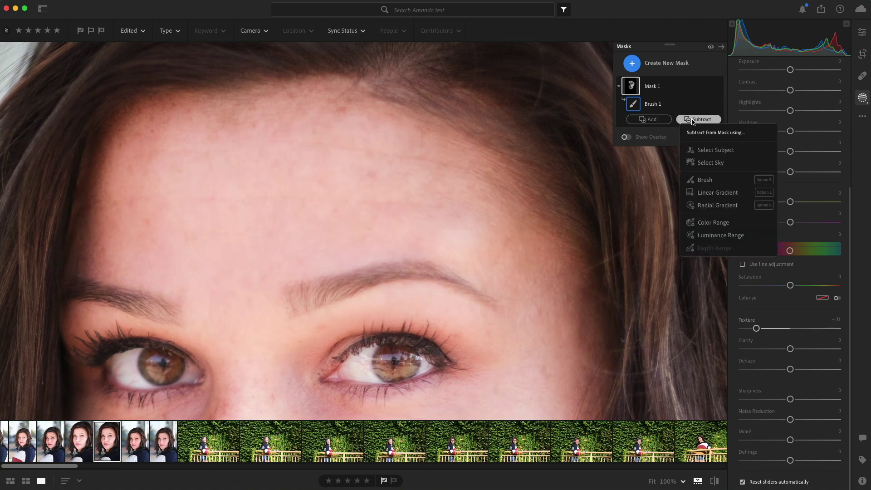
pyautogui.click(705, 180)
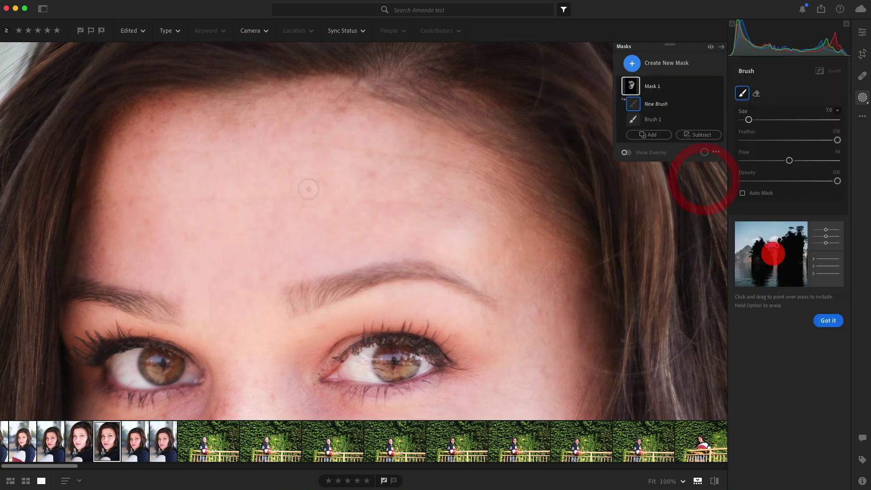
pyautogui.moveTo(295, 192)
pyautogui.mouseDown()
pyautogui.moveTo(200, 176)
pyautogui.moveTo(230, 161)
pyautogui.moveTo(225, 168)
pyautogui.moveTo(285, 173)
pyautogui.moveTo(149, 206)
pyautogui.moveTo(197, 235)
pyautogui.moveTo(354, 184)
pyautogui.moveTo(398, 184)
pyautogui.mouseUp()
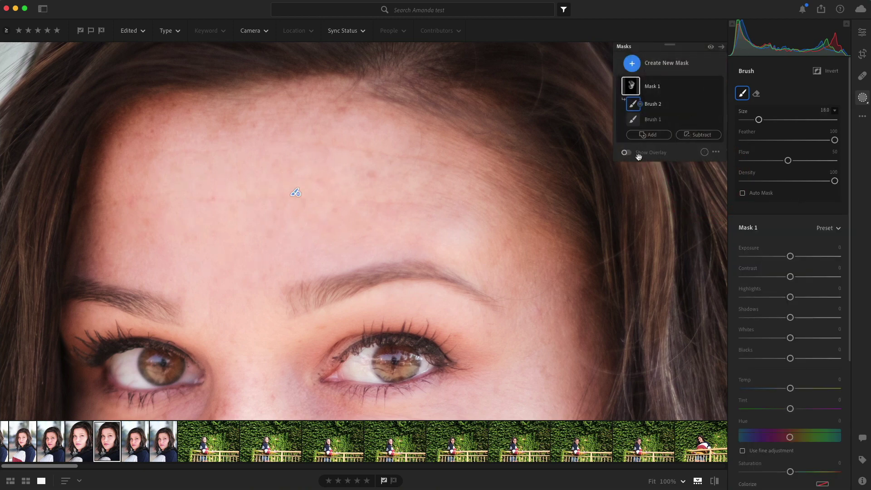
pyautogui.click(640, 154)
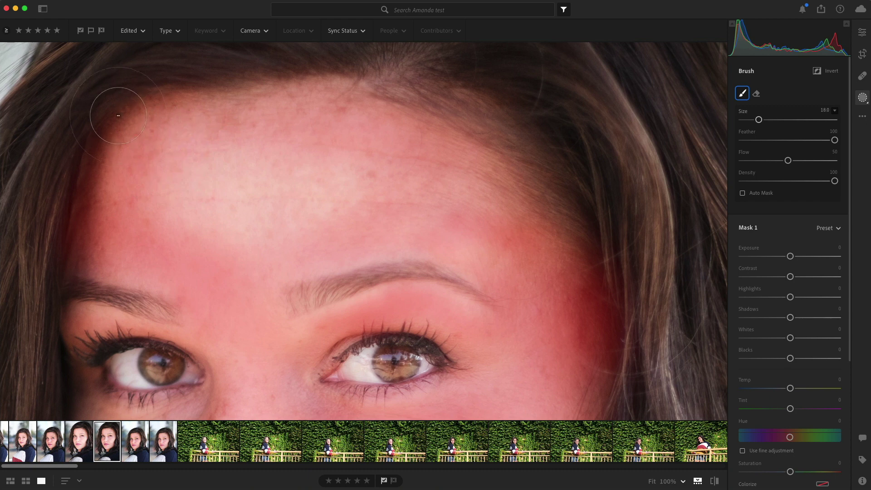
pyautogui.moveTo(254, 175)
pyautogui.mouseDown()
pyautogui.moveTo(86, 200)
pyautogui.moveTo(134, 201)
pyautogui.moveTo(154, 245)
pyautogui.moveTo(207, 290)
pyautogui.moveTo(232, 262)
pyautogui.moveTo(383, 178)
pyautogui.moveTo(294, 134)
pyautogui.moveTo(220, 155)
pyautogui.moveTo(417, 172)
pyautogui.moveTo(322, 218)
pyautogui.moveTo(327, 206)
pyautogui.moveTo(295, 192)
pyautogui.mouseUp()
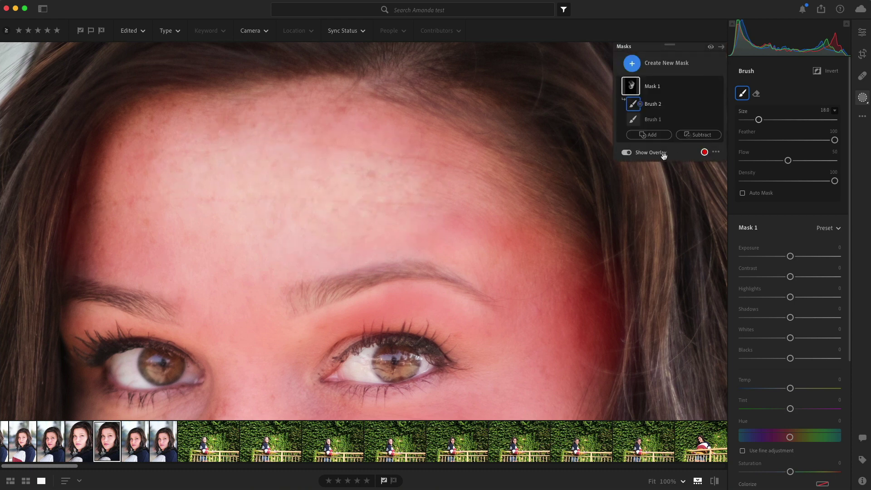
# - Compare the whole portrait before and after the edits outside the masking tool
pyautogui.click(863, 98)
pyautogui.click(457, 260)
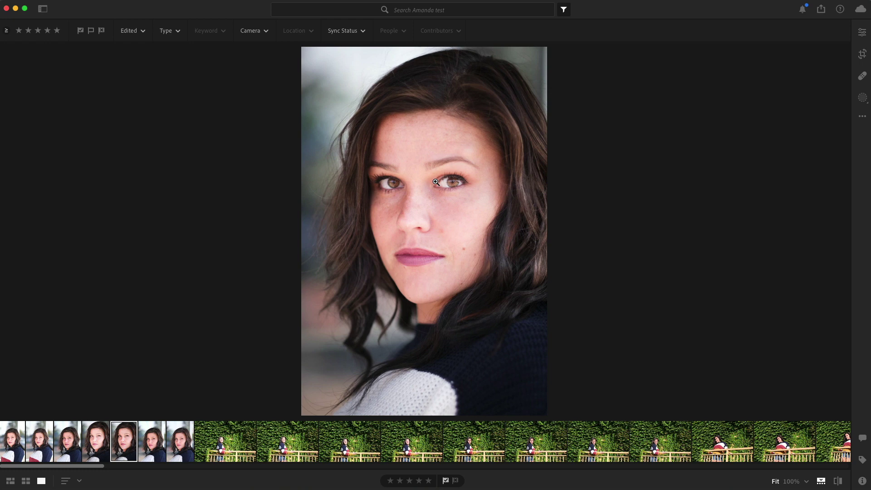
pyautogui.press('\\')
# - Create a second mask by painting over the woman's hair with a size 12 brush
pyautogui.click(862, 101)
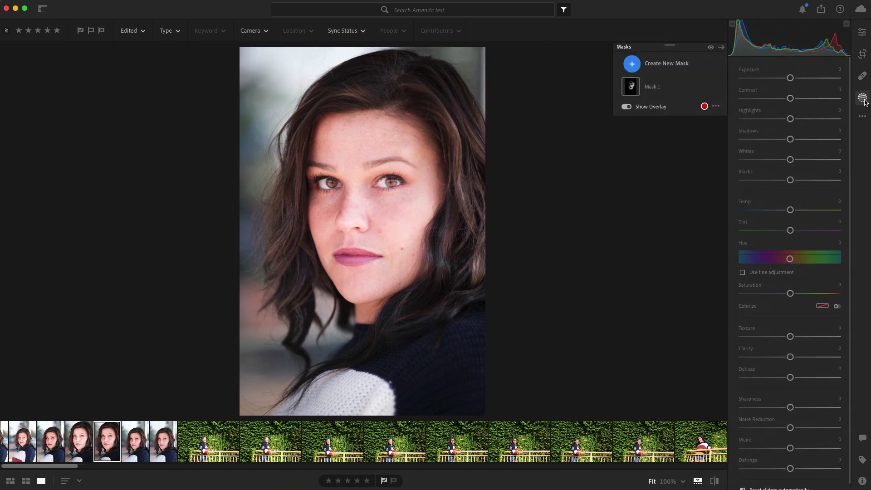
pyautogui.click(663, 67)
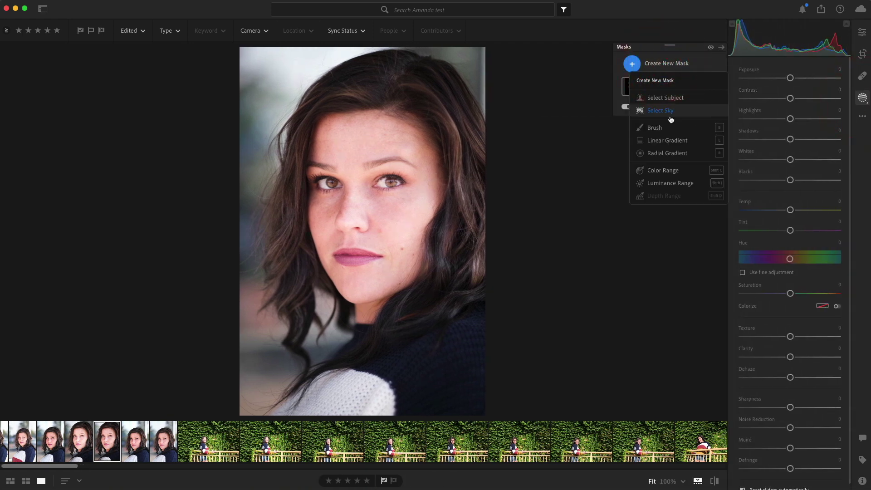
pyautogui.click(662, 128)
pyautogui.press('[')
pyautogui.press('[')
pyautogui.press('[')
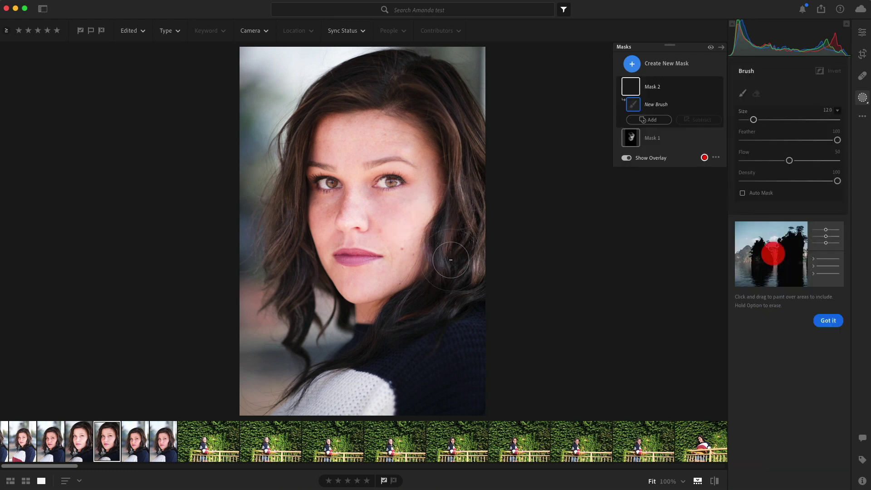
pyautogui.moveTo(449, 254)
pyautogui.mouseDown()
pyautogui.moveTo(475, 272)
pyautogui.moveTo(408, 303)
pyautogui.moveTo(465, 181)
pyautogui.moveTo(466, 142)
pyautogui.moveTo(463, 149)
pyautogui.moveTo(449, 131)
pyautogui.moveTo(447, 108)
pyautogui.moveTo(374, 81)
pyautogui.moveTo(314, 83)
pyautogui.moveTo(370, 72)
pyautogui.moveTo(327, 106)
pyautogui.moveTo(292, 164)
pyautogui.moveTo(278, 260)
pyautogui.moveTo(285, 294)
pyautogui.moveTo(291, 257)
pyautogui.moveTo(297, 301)
pyautogui.moveTo(293, 124)
pyautogui.moveTo(319, 87)
pyautogui.moveTo(400, 68)
pyautogui.moveTo(431, 65)
pyautogui.moveTo(492, 183)
pyautogui.moveTo(469, 240)
pyautogui.moveTo(467, 233)
pyautogui.moveTo(471, 224)
pyautogui.moveTo(466, 281)
pyautogui.moveTo(463, 247)
pyautogui.moveTo(435, 304)
pyautogui.moveTo(456, 277)
pyautogui.mouseUp()
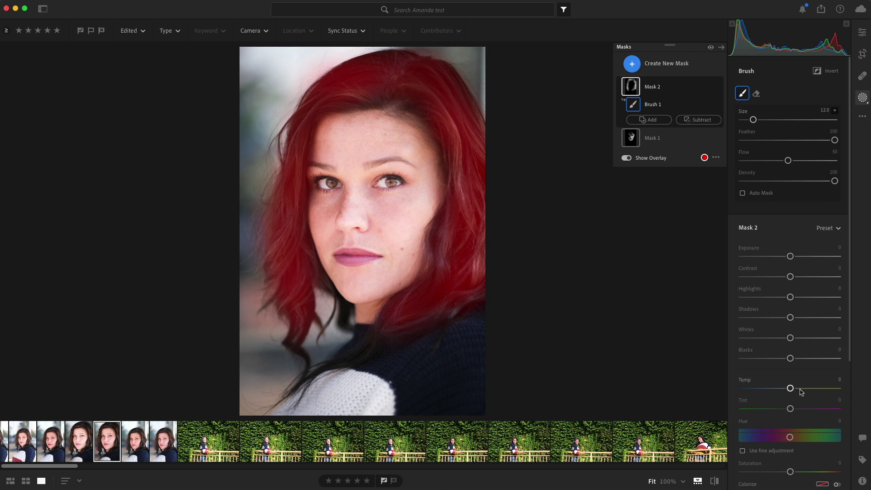
# - Warm the hair by raising the second mask's Temp to 64
pyautogui.moveTo(800, 389); pyautogui.dragTo(821, 388)
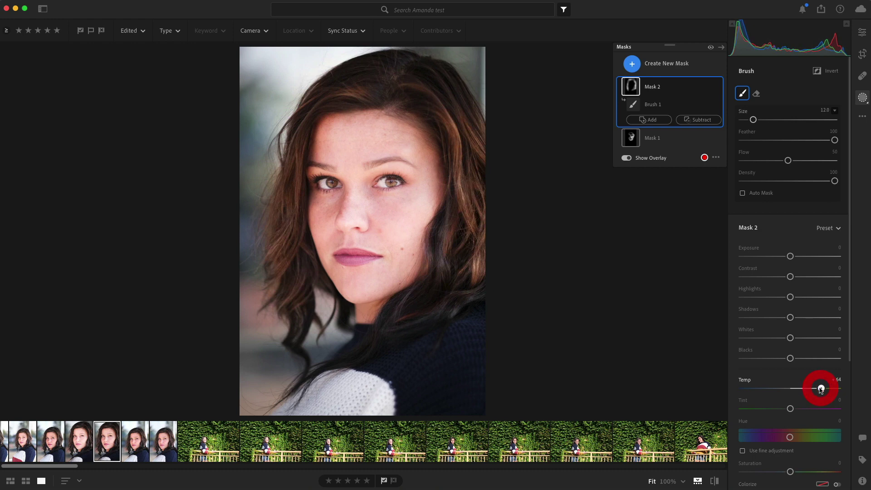
# - Set the hair mask's Temp to 67 and raise its Whites to 74
pyautogui.click(822, 389)
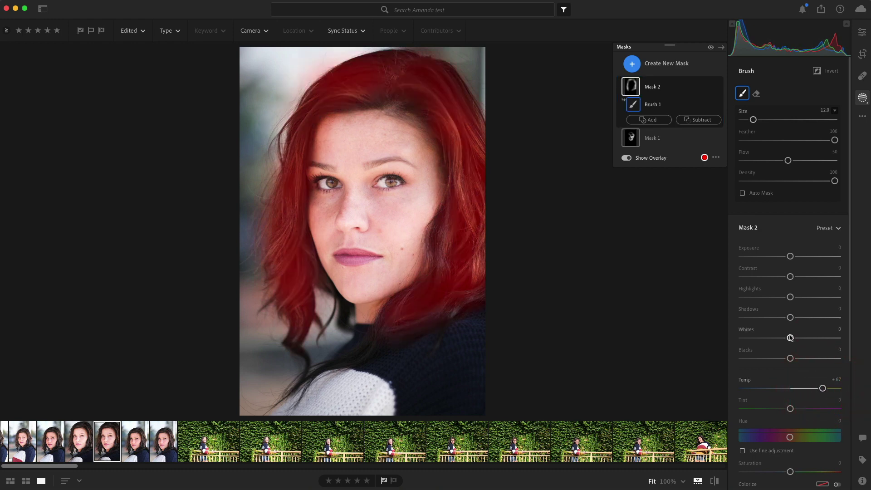
pyautogui.moveTo(790, 338); pyautogui.dragTo(824, 336)
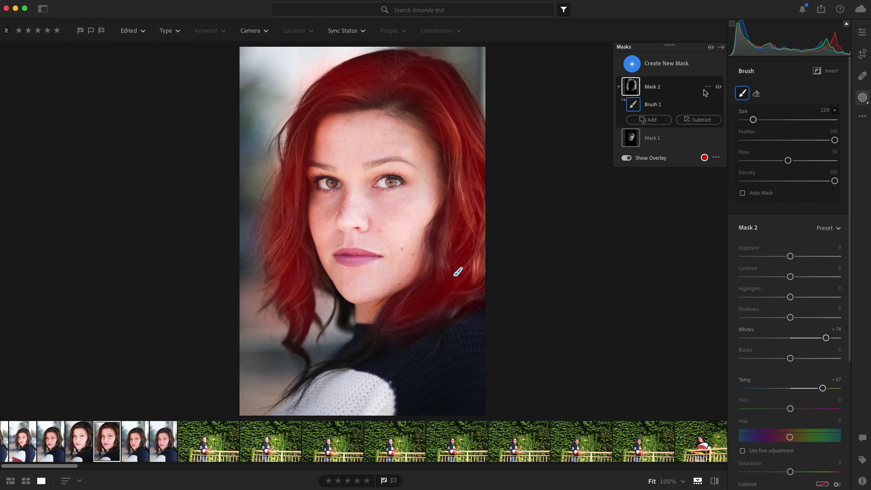
# - Turn off the mask overlay and compare the hair with Mask 2 hidden and shown
pyautogui.click(719, 88)
pyautogui.click(718, 87)
pyautogui.click(719, 87)
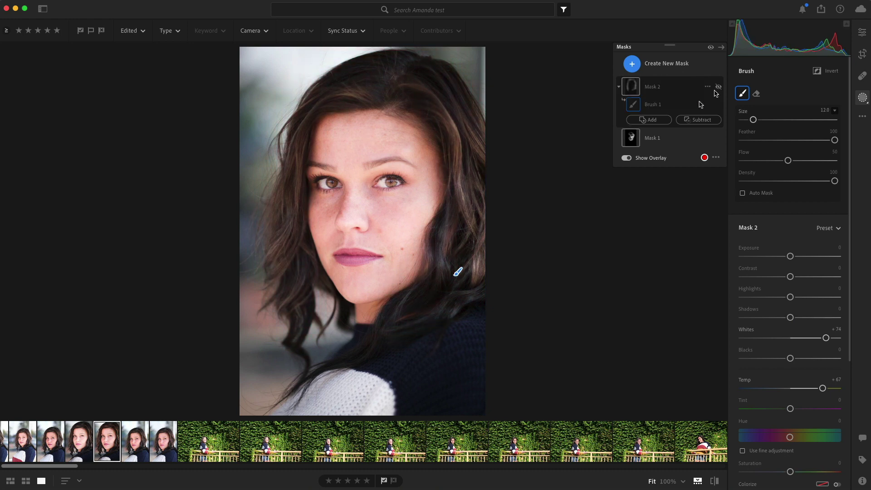
pyautogui.click(625, 158)
pyautogui.click(719, 87)
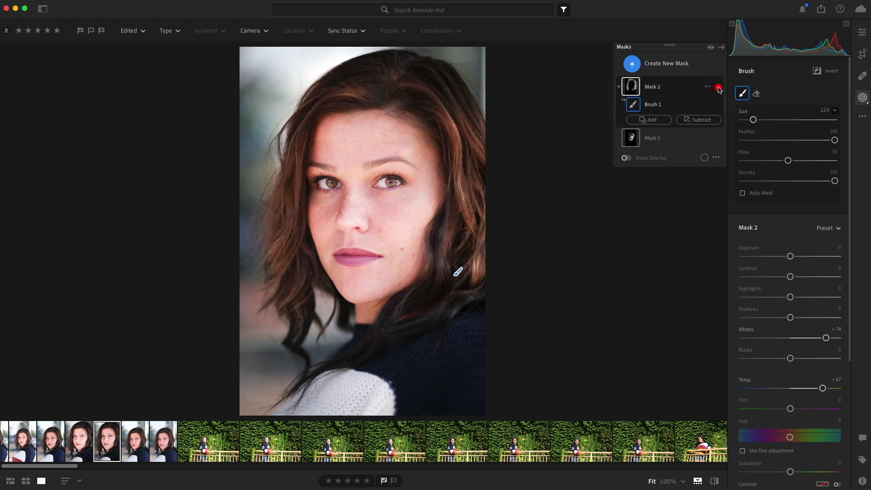
pyautogui.click(718, 87)
pyautogui.click(719, 87)
pyautogui.click(718, 87)
# - Collapse Mask 2's components and compare the portrait with all masks hidden and shown
pyautogui.click(618, 87)
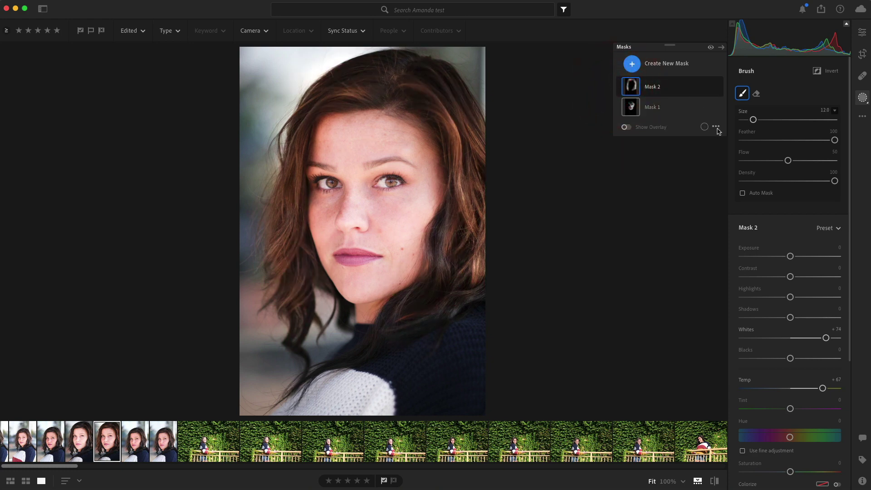
pyautogui.click(710, 51)
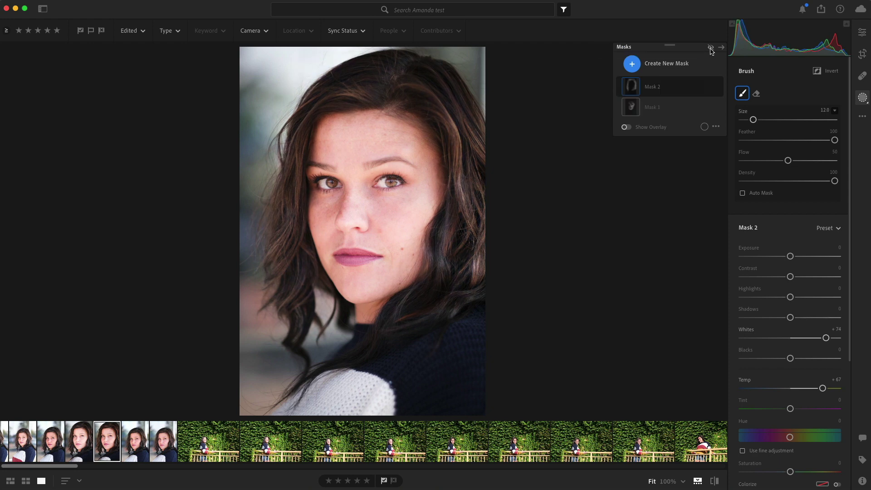
pyautogui.click(711, 51)
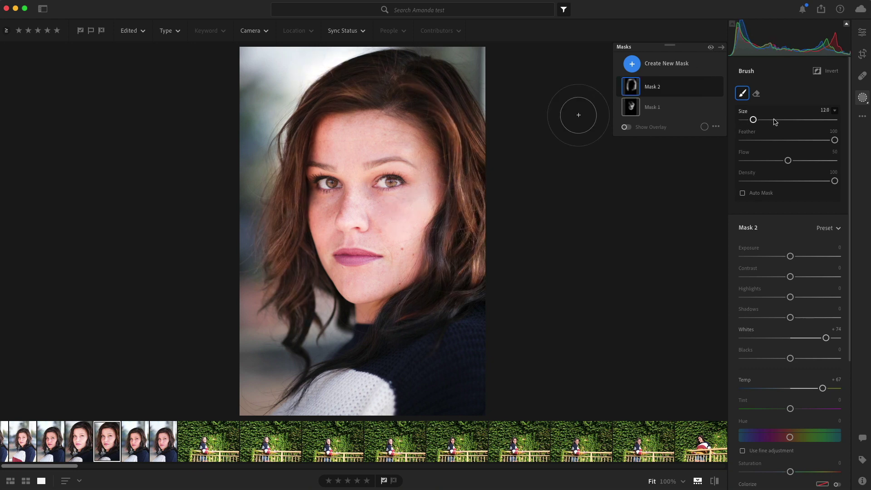
# - Leave the masking tool and compare the face and hair close up between the original and edited versions
pyautogui.click(863, 98)
pyautogui.click(449, 205)
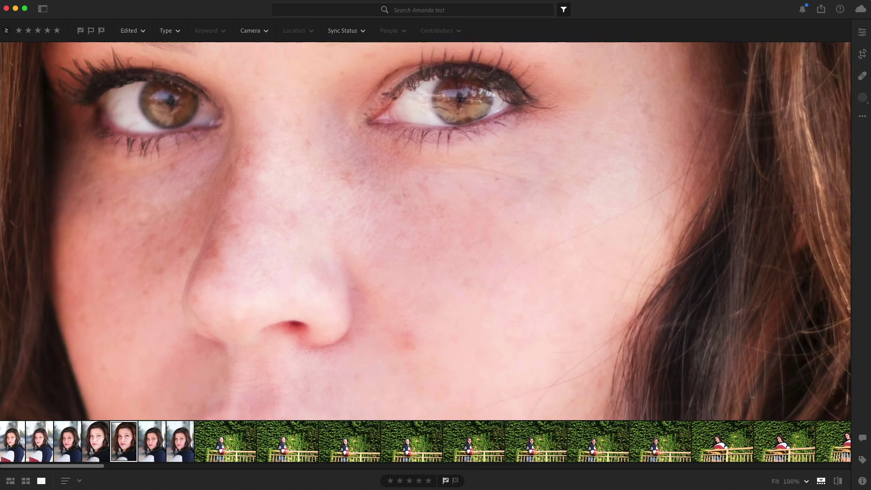
pyautogui.click(408, 186)
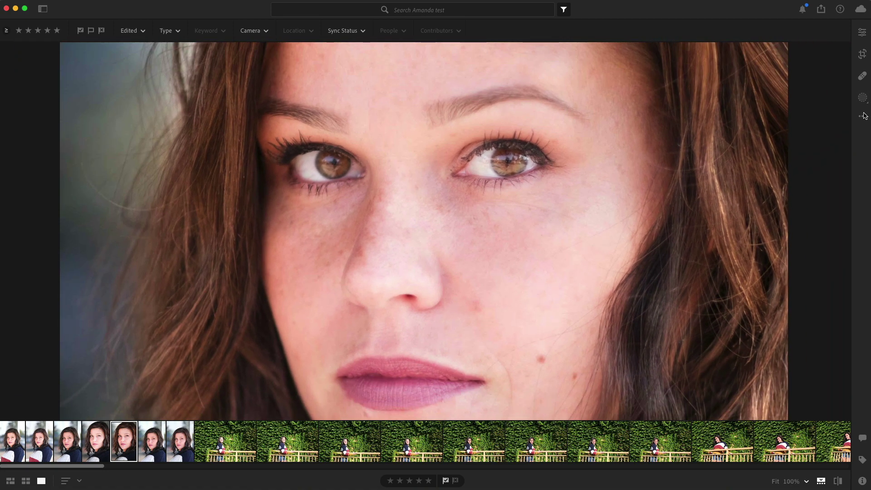
pyautogui.press('\\')
pyautogui.press('\\')
pyautogui.press('\\')
pyautogui.press('\\')
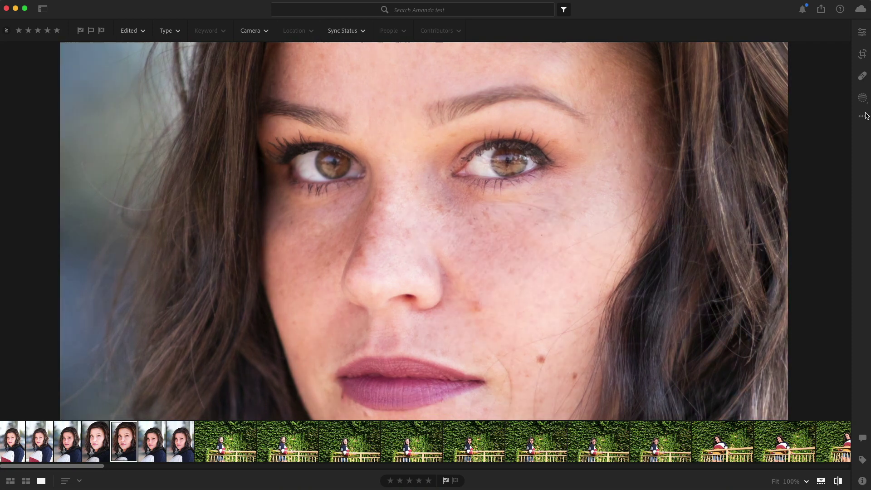
pyautogui.press('\\')
pyautogui.press('\\')
pyautogui.press('\\')
pyautogui.press('\\')
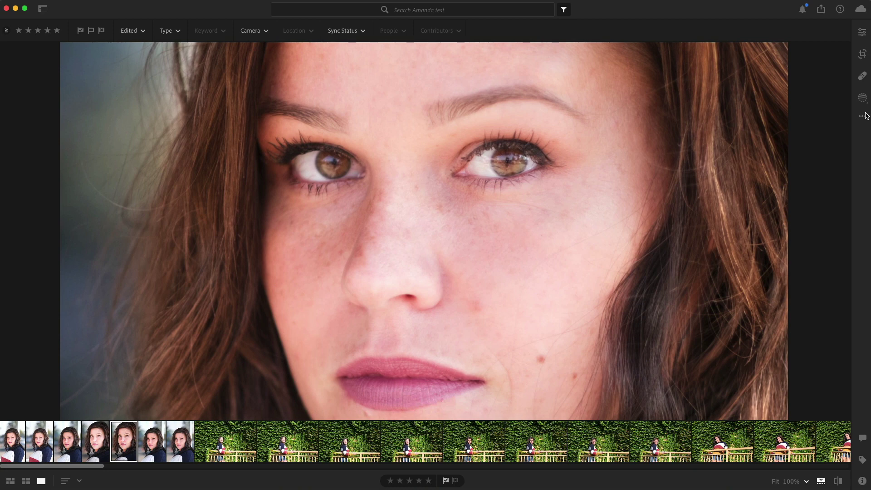
pyautogui.press('\\')
pyautogui.press('\\')
pyautogui.press('\\')
pyautogui.press('\\')
# - Compare the whole portrait, fitted to the view, between the original and edited versions
pyautogui.click(578, 162)
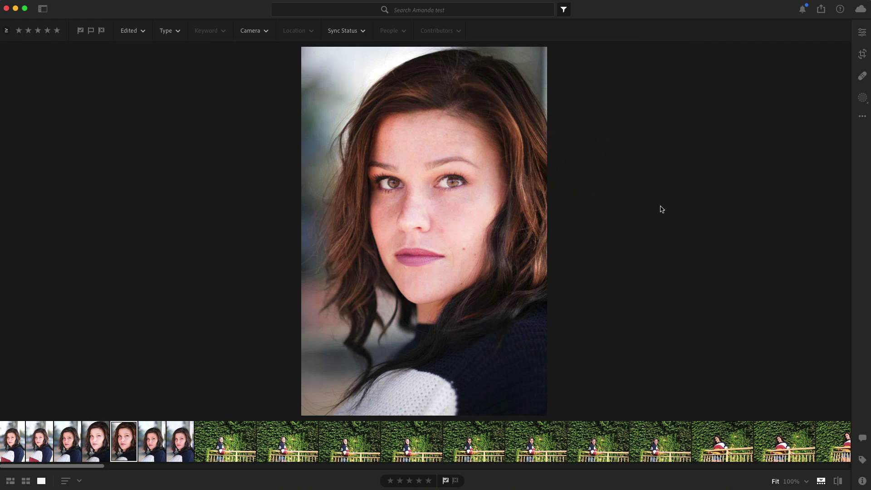
pyautogui.press('\\')
pyautogui.press('\\')
pyautogui.press('\\')
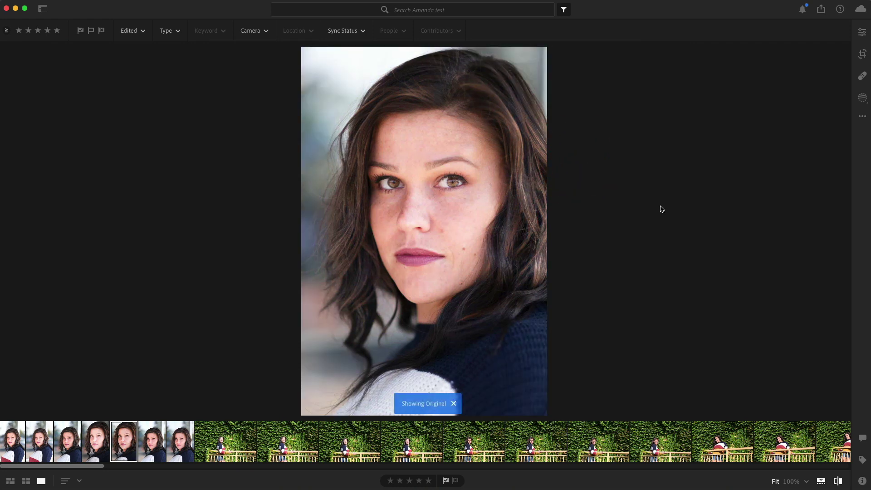
pyautogui.press('\\')
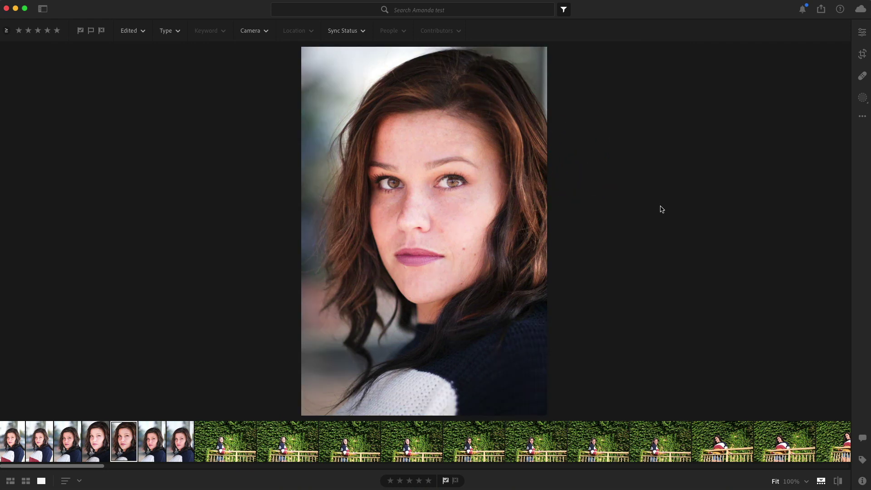
pyautogui.press('\\')
pyautogui.press('\\')
pyautogui.click(858, 99)
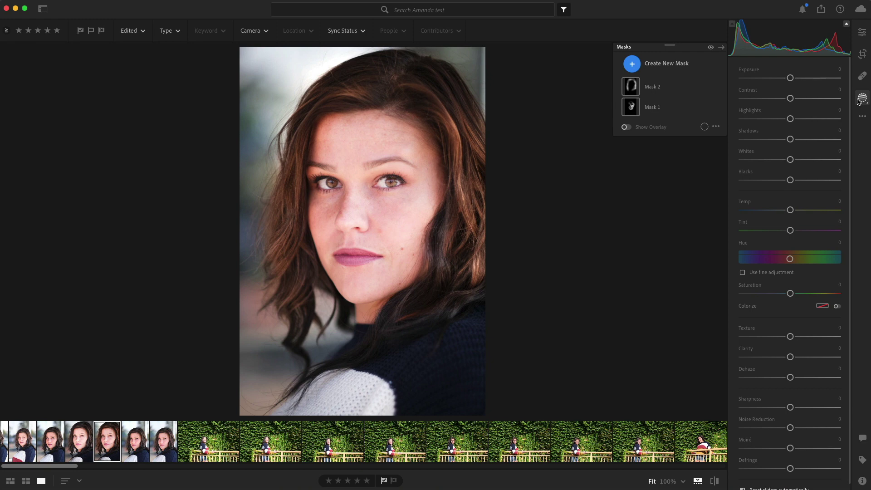
pyautogui.click(859, 100)
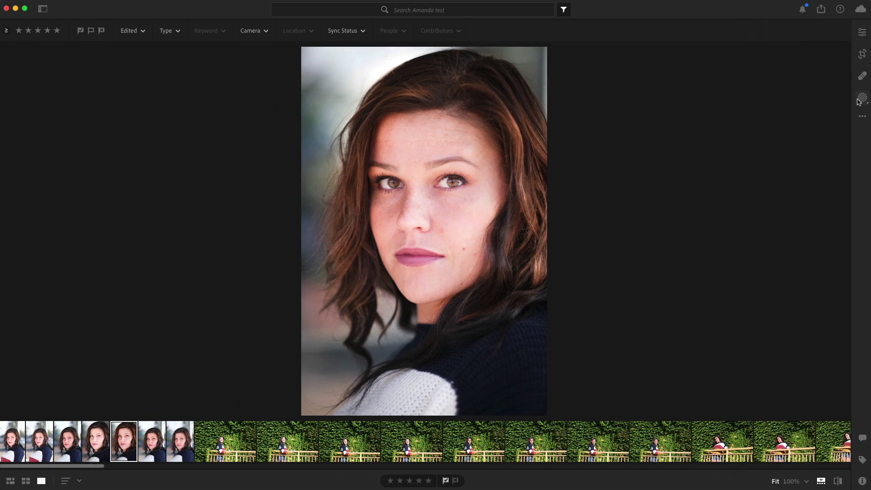